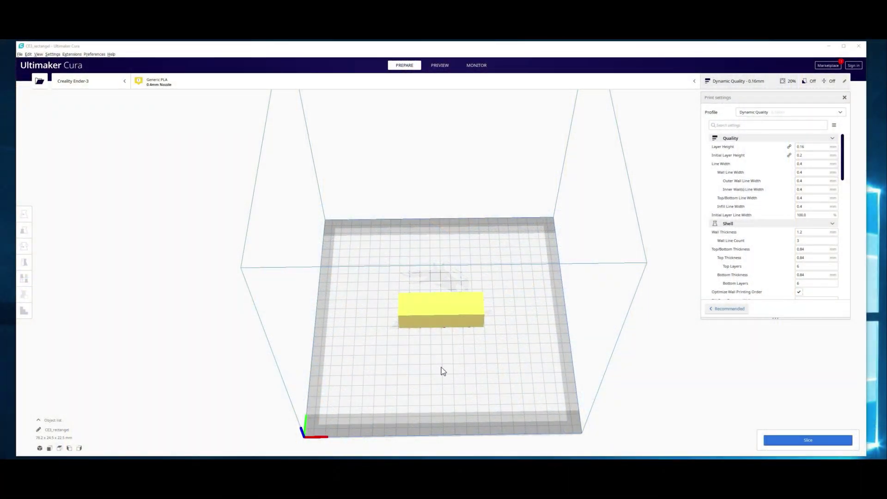
- Slice the rectangle at Dynamic Quality 0.16mm, estimating 2 hours 5 minutes and 20 g
mouse_move(441, 372)
right_down()
mouse_move(413, 375)
mouse_move(449, 379)
mouse_move(447, 360)
mouse_move(454, 426)
right_up()
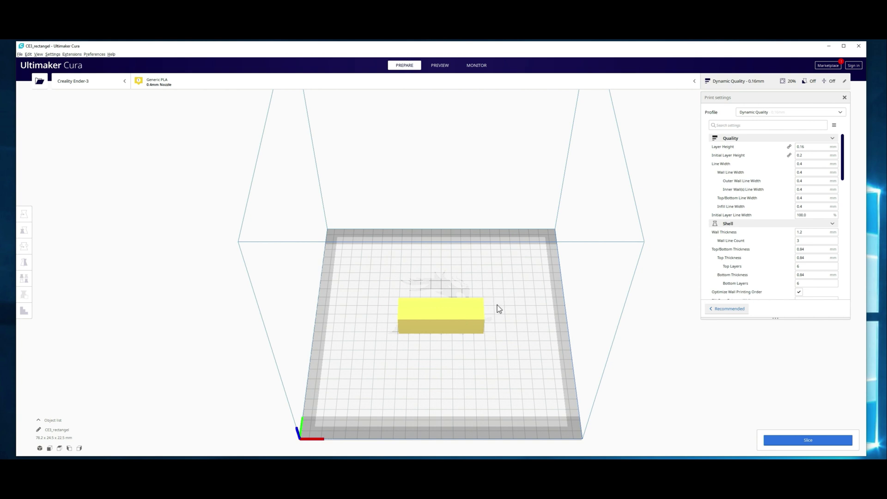
click(777, 440)
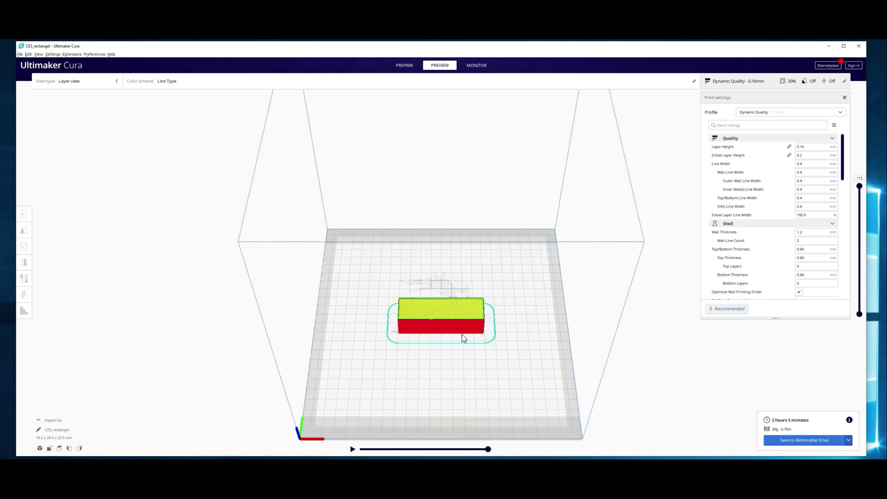
- Scrub the layer slider down to the first layers, then back up to the infill around layer 37
right_drag(466, 351, 469, 311)
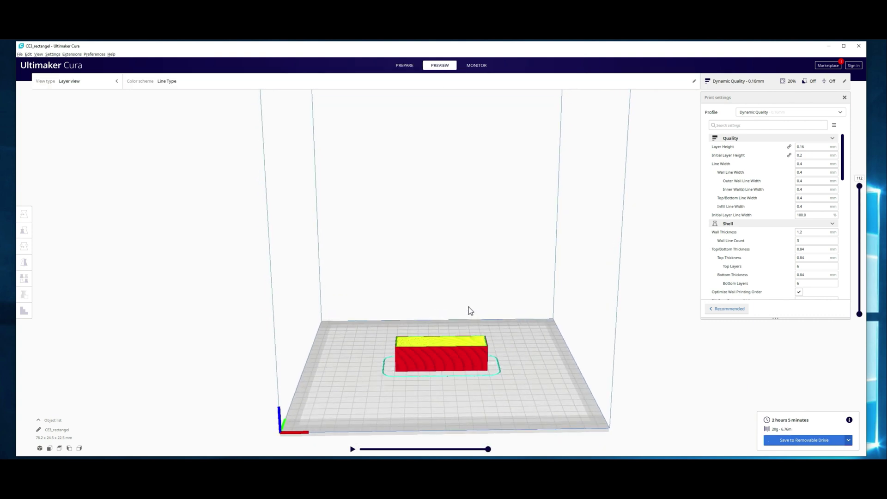
drag(859, 186, 860, 246)
scroll(409, 395, up, 2)
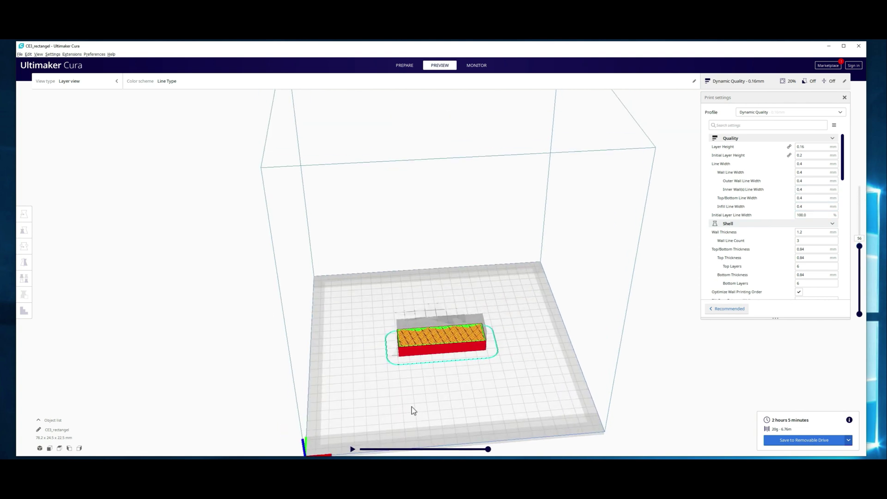
scroll(420, 406, up, 2)
scroll(458, 385, up, 1)
scroll(506, 364, up, 1)
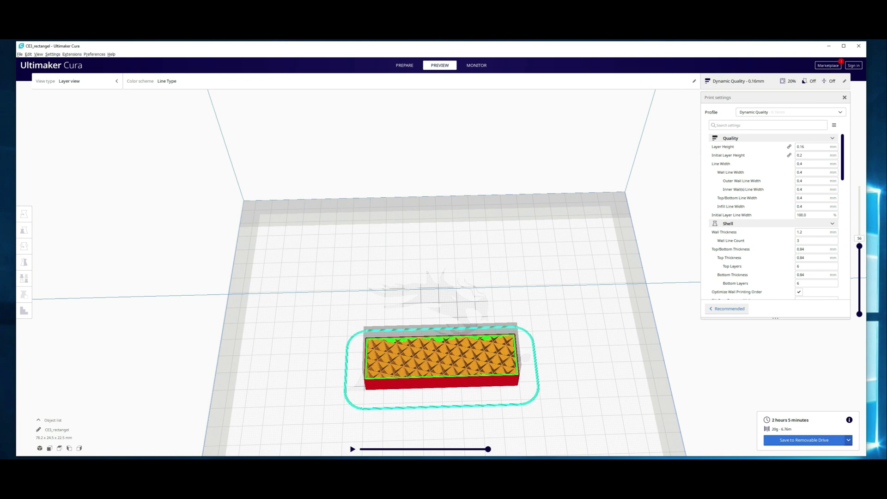
drag(860, 246, 860, 313)
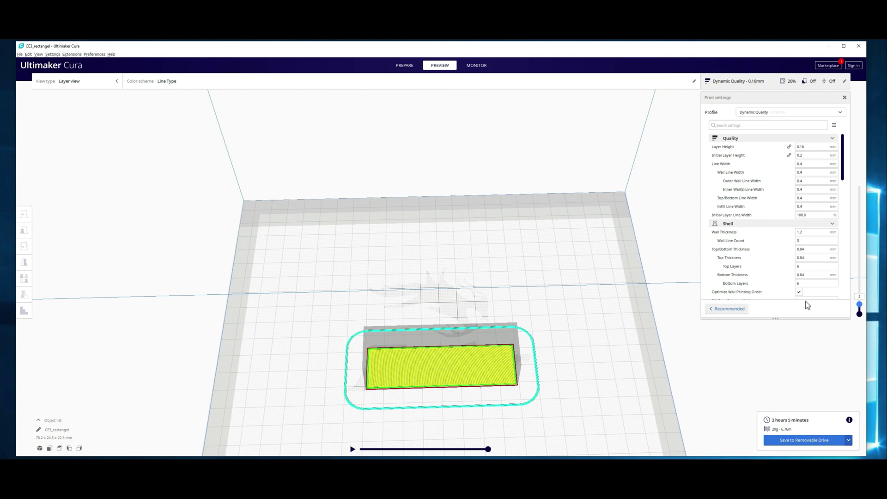
drag(859, 310, 860, 298)
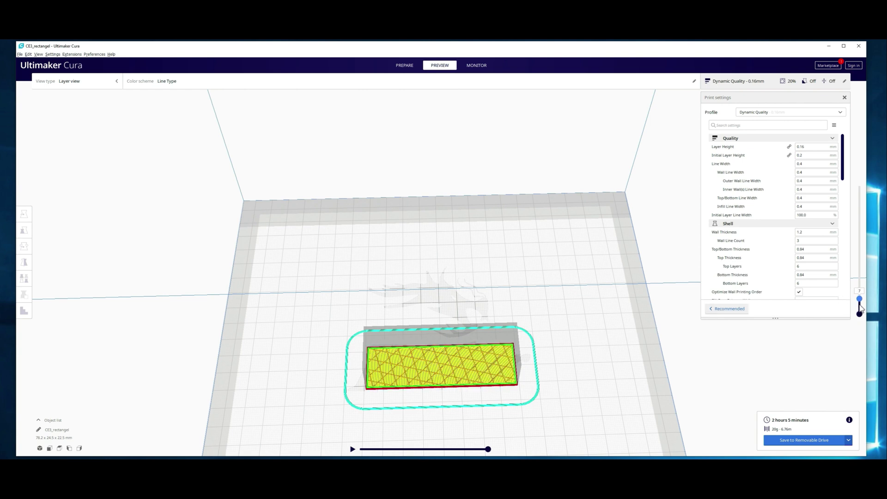
scroll(568, 357, up, 1)
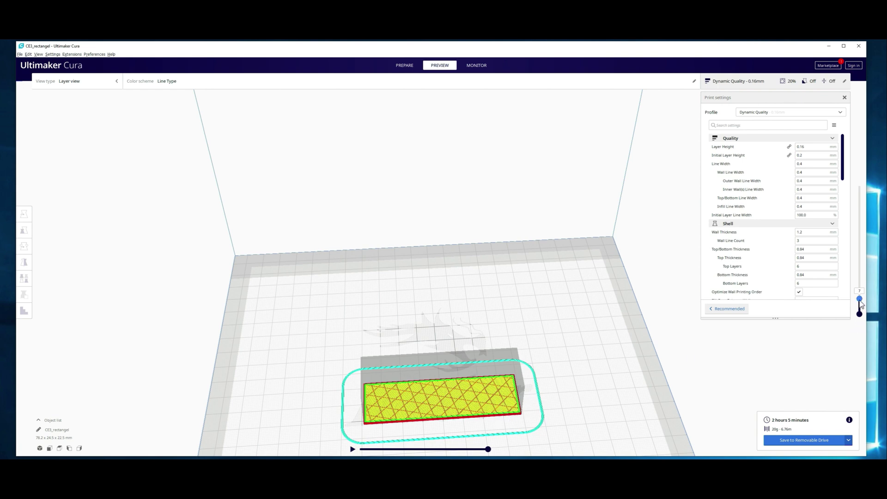
drag(859, 298, 858, 266)
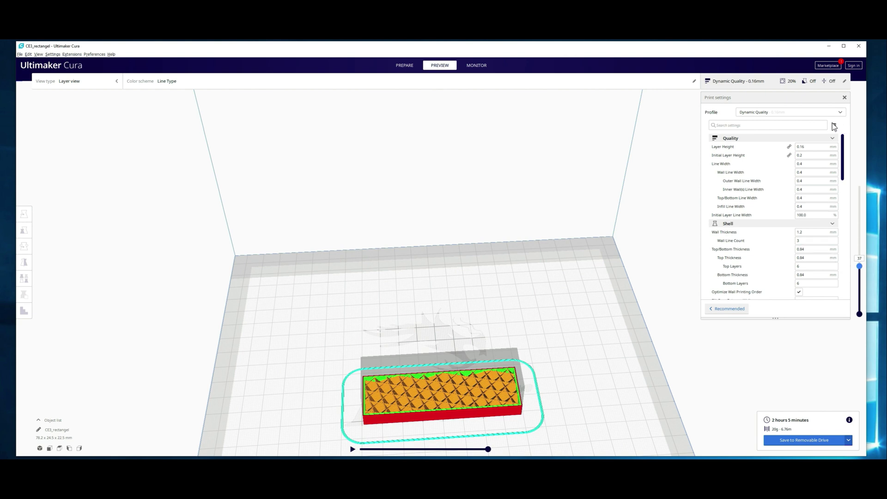
- Apply Low Quality 0.28mm, check Initial Layer Height, and re-slice for a 1 hour 20 minutes estimate
click(814, 113)
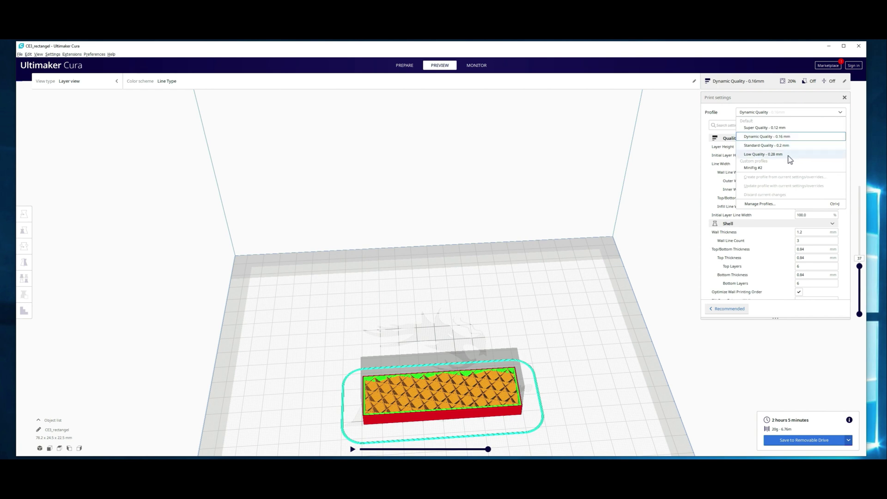
click(768, 154)
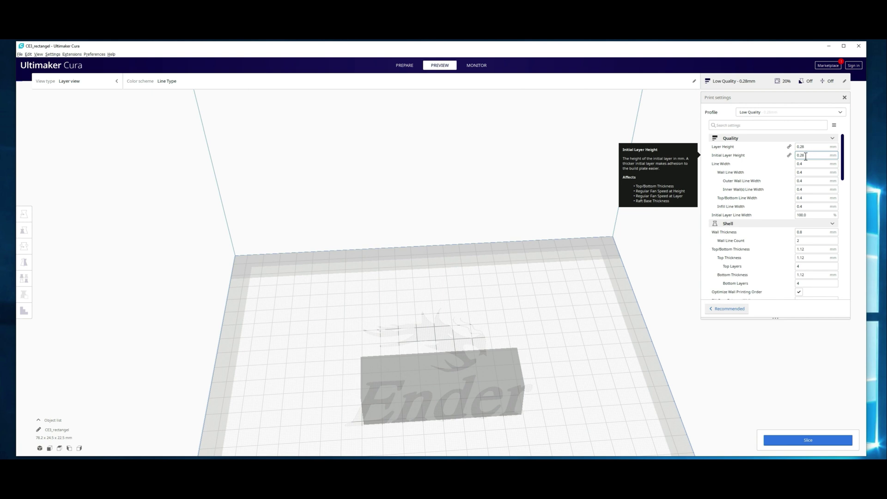
click(802, 154)
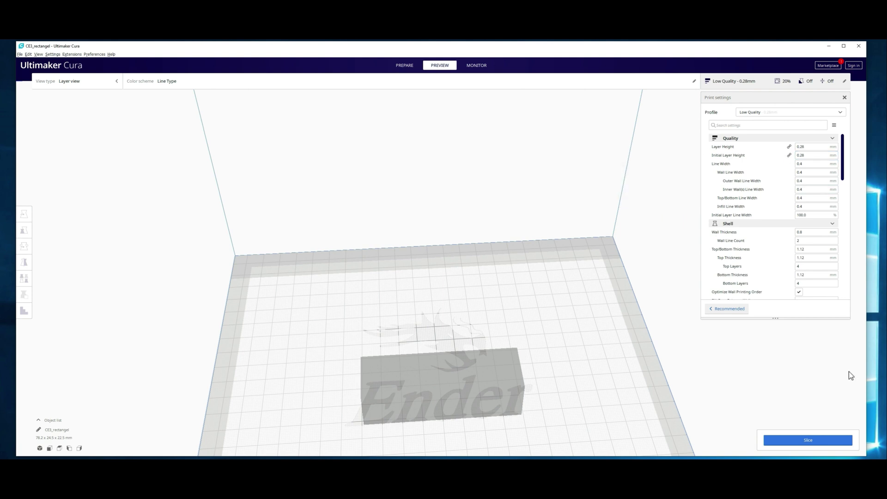
click(804, 440)
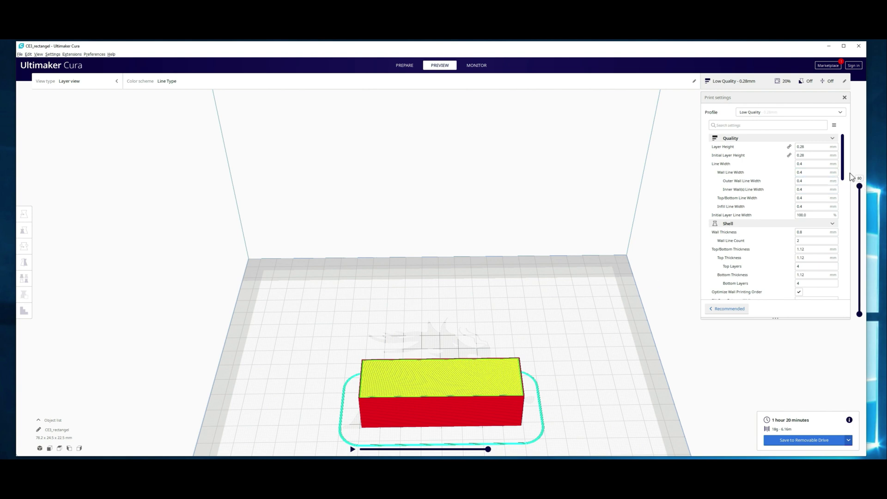
- Set the preview colour scheme to Layer Thickness and inspect the uniform 0.28 mm layers from several angles
drag(859, 186, 860, 208)
scroll(511, 357, up, 2)
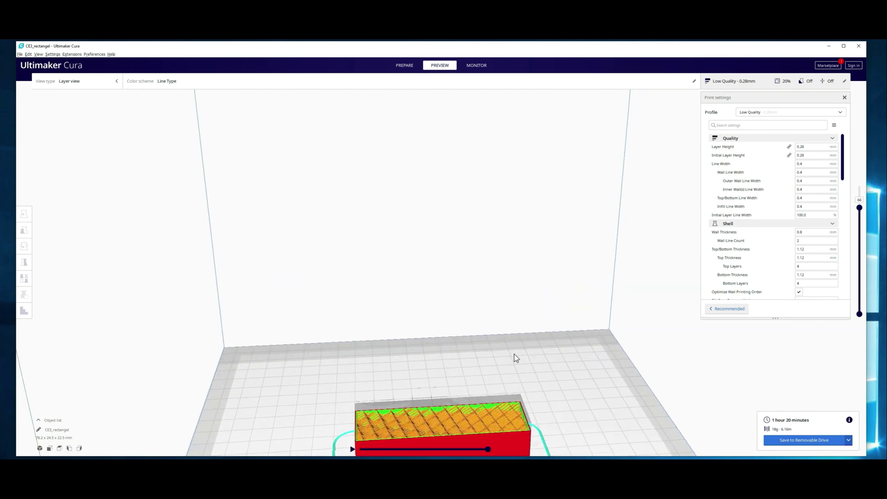
scroll(495, 418, down, 2)
scroll(493, 448, up, 2)
right_drag(523, 432, 575, 408)
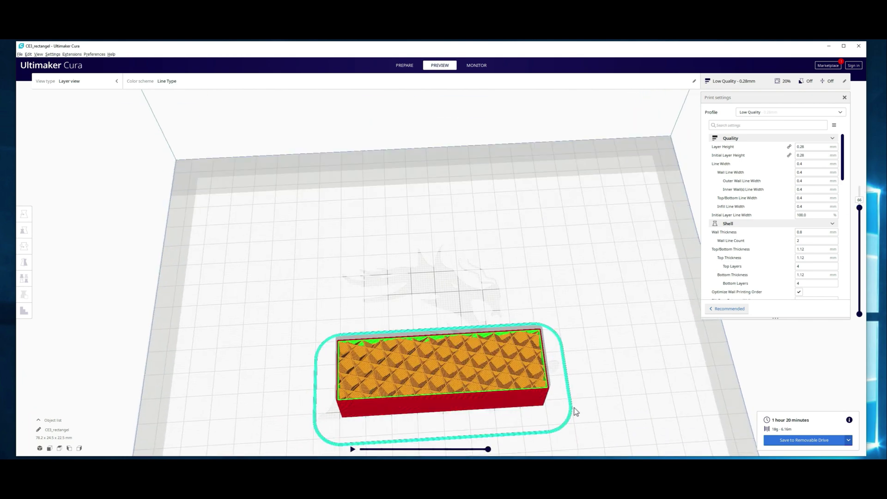
click(173, 82)
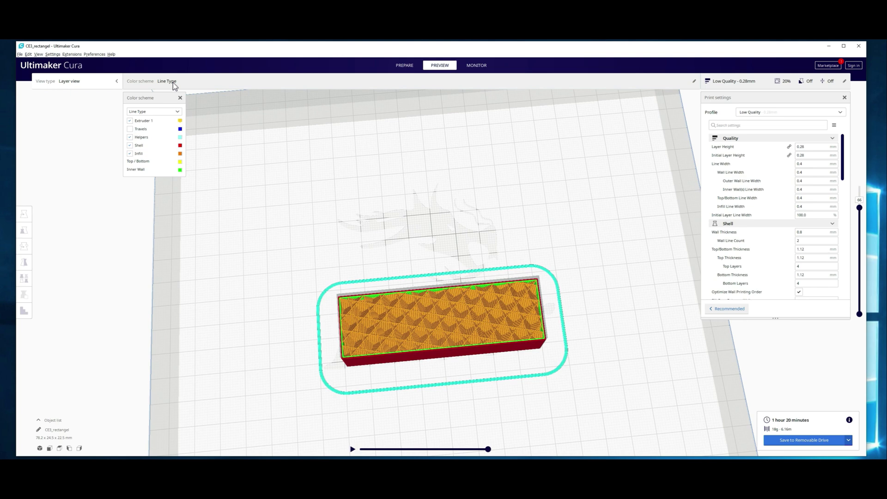
click(152, 112)
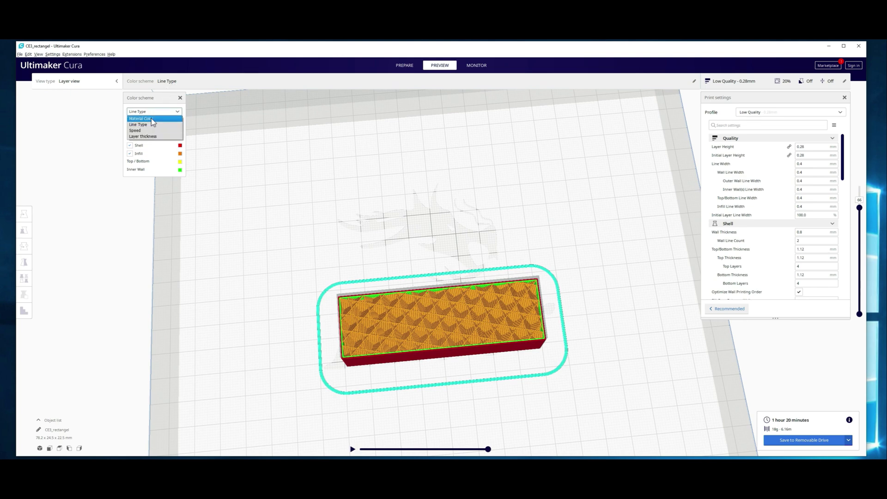
click(144, 137)
right_drag(367, 298, 374, 322)
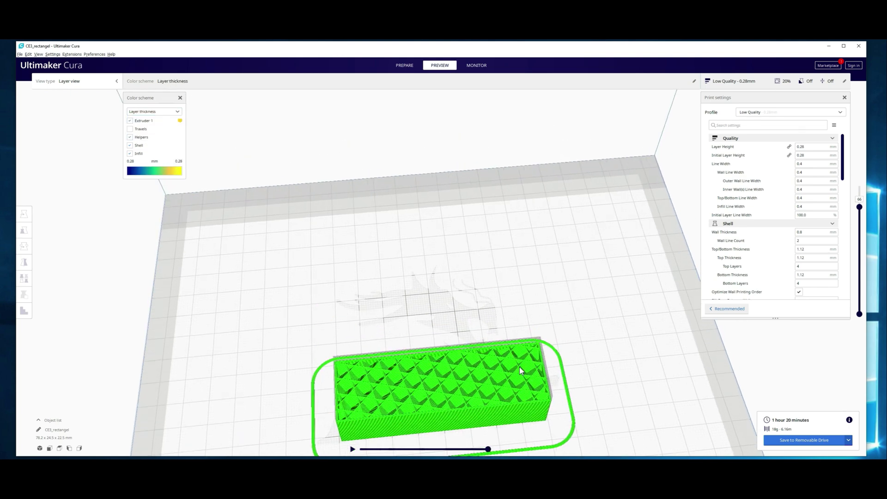
mouse_move(522, 372)
right_down()
mouse_move(511, 396)
mouse_move(604, 361)
right_up()
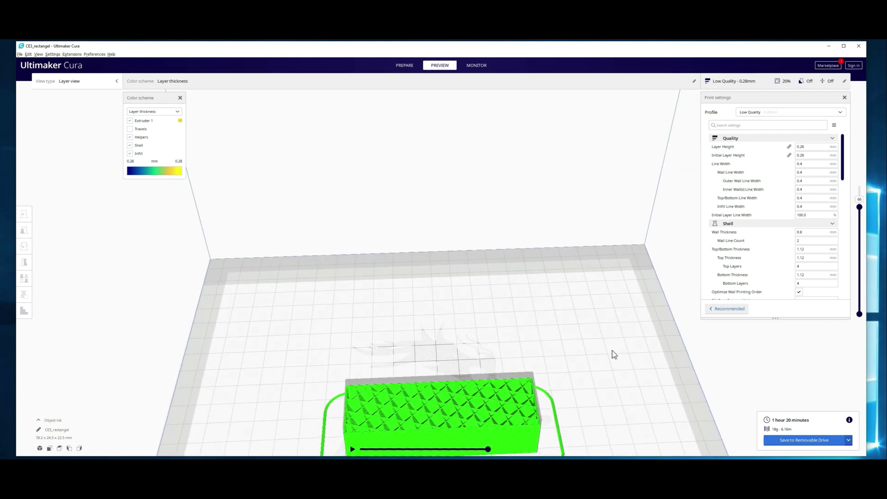
right_drag(612, 354, 602, 353)
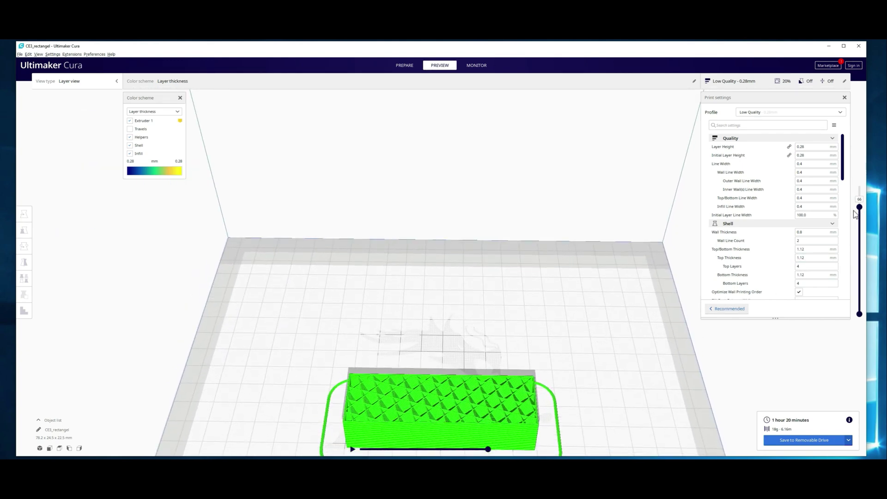
mouse_move(859, 207)
mouse_down()
mouse_move(833, 319)
mouse_move(837, 241)
mouse_move(860, 186)
mouse_up()
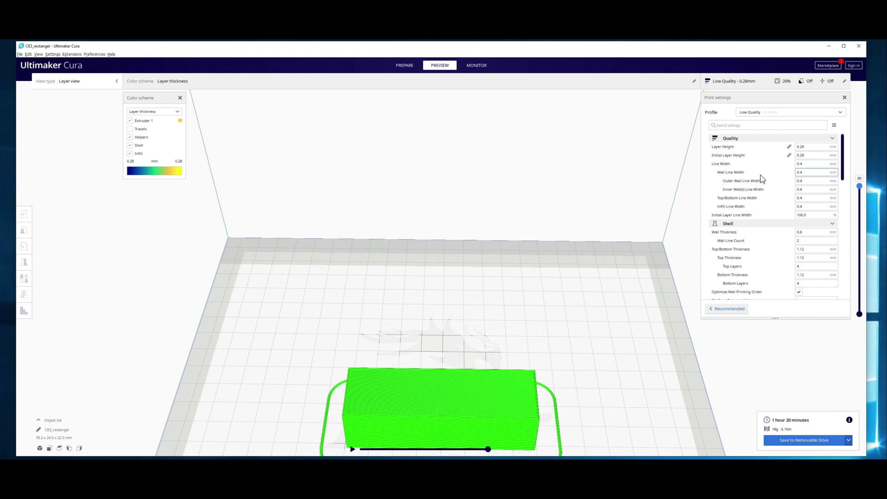
- Slice at Standard Quality 0.2 mm: 112 layers, 1 hour 42 minutes, 17 g
click(797, 113)
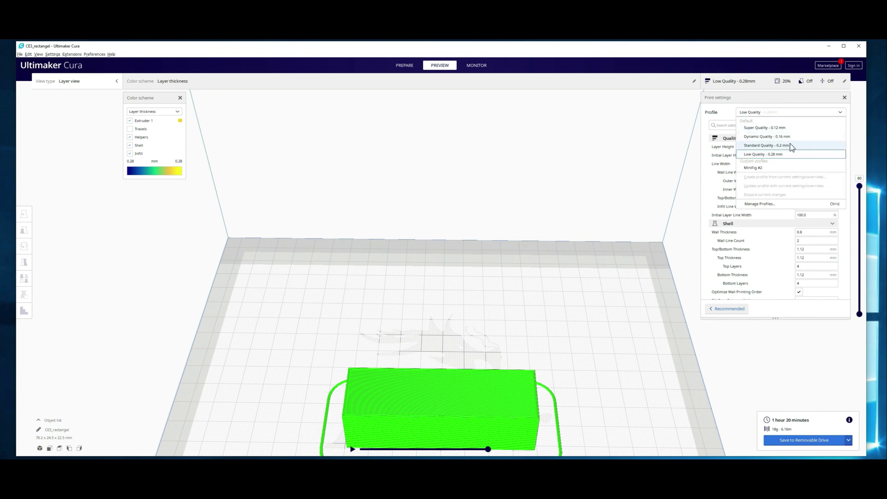
click(789, 146)
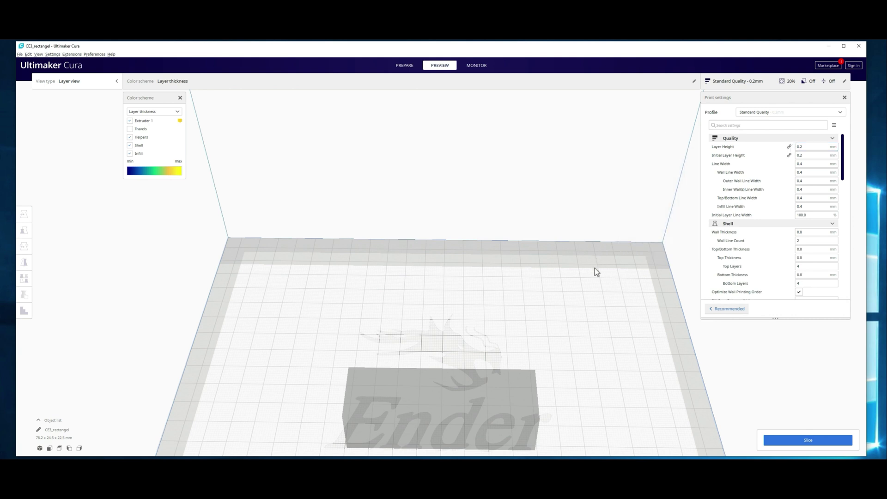
click(790, 441)
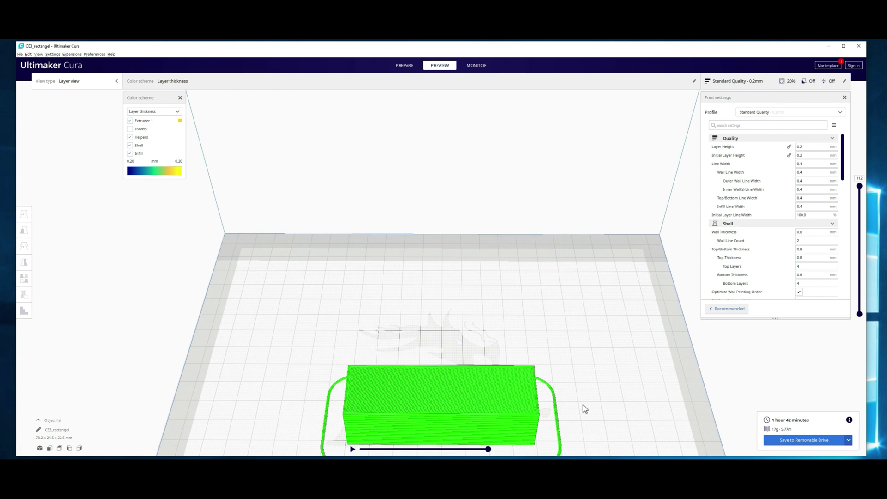
- Set Initial Layer Height to 0.4 mm and reslice, estimating 1 hour 46 minutes and 18 g
click(806, 155)
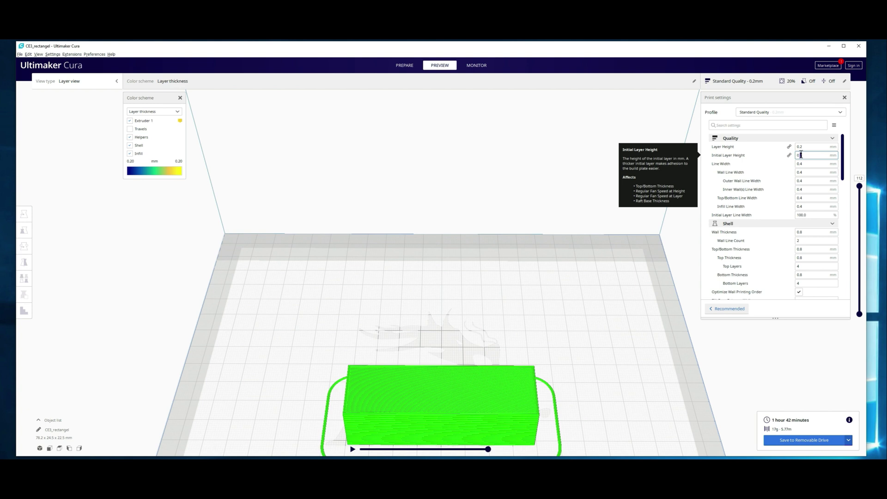
text(4)
key(Return)
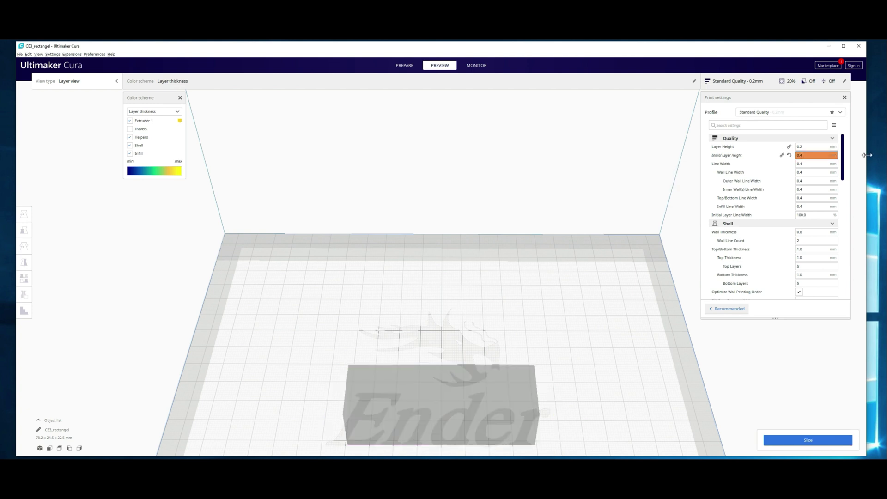
click(820, 445)
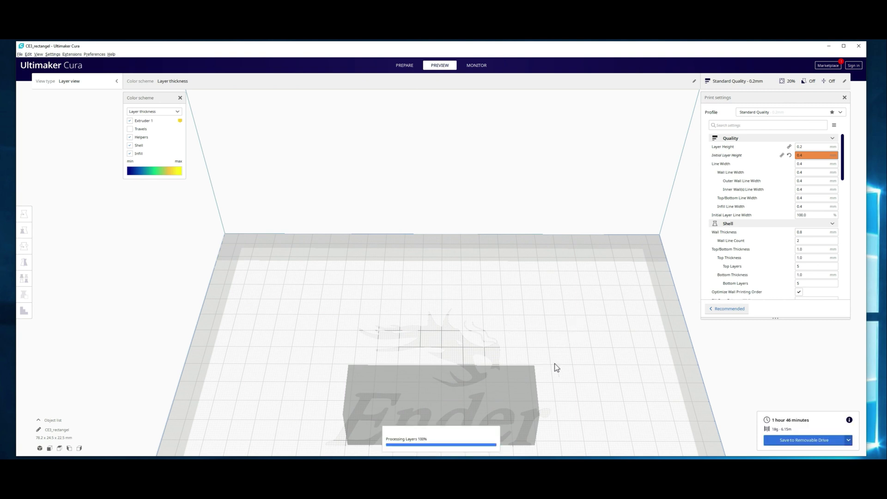
- Inspect the thicker first layer at the bottom of the print, then show all layers again
mouse_move(603, 341)
right_down()
mouse_move(578, 380)
mouse_move(624, 354)
right_up()
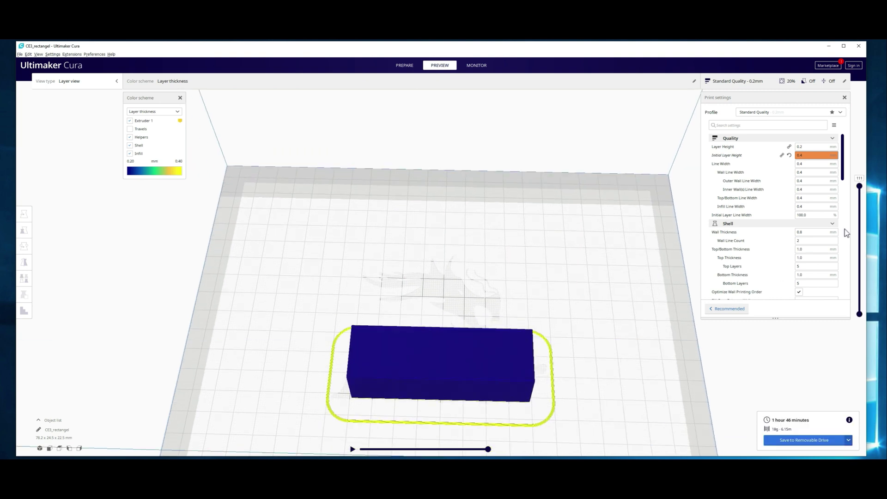
drag(859, 186, 861, 309)
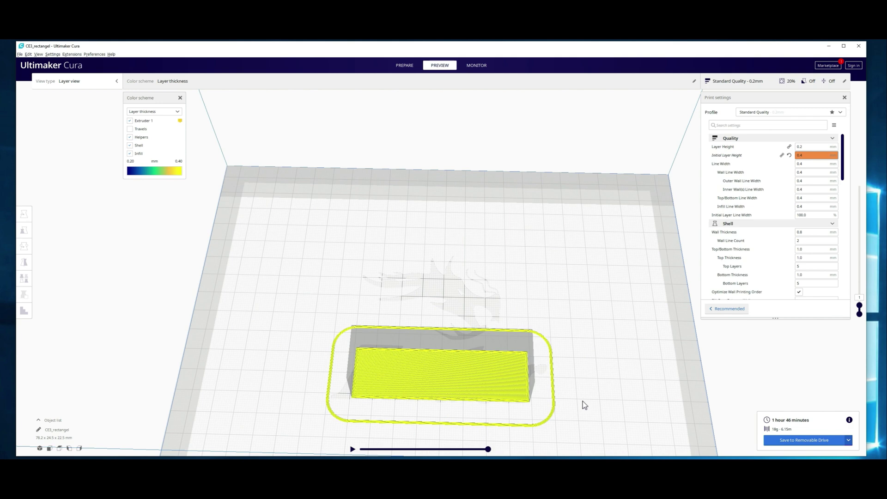
right_drag(583, 401, 670, 349)
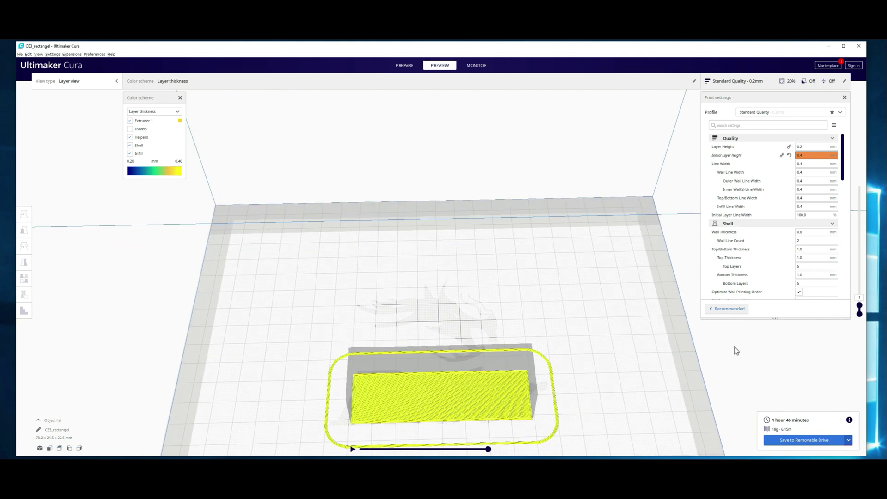
mouse_move(551, 408)
right_down()
mouse_move(529, 409)
mouse_move(557, 408)
right_up()
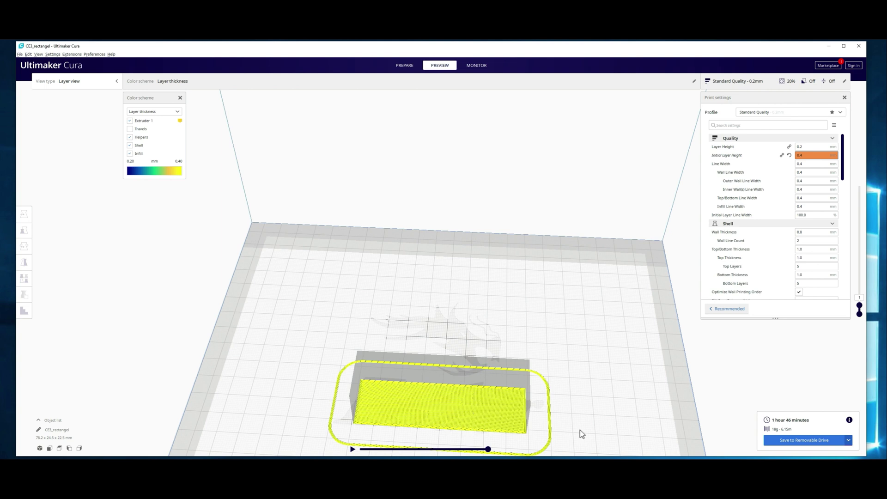
drag(860, 306, 860, 185)
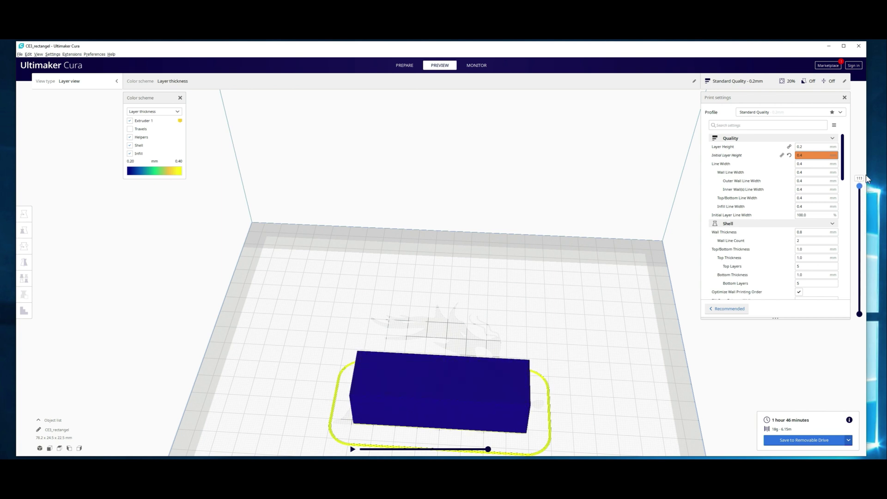
- Switch to Dynamic Quality 0.16 mm, discard the custom initial layer height, and reslice for 2 hours 5 minutes
click(802, 112)
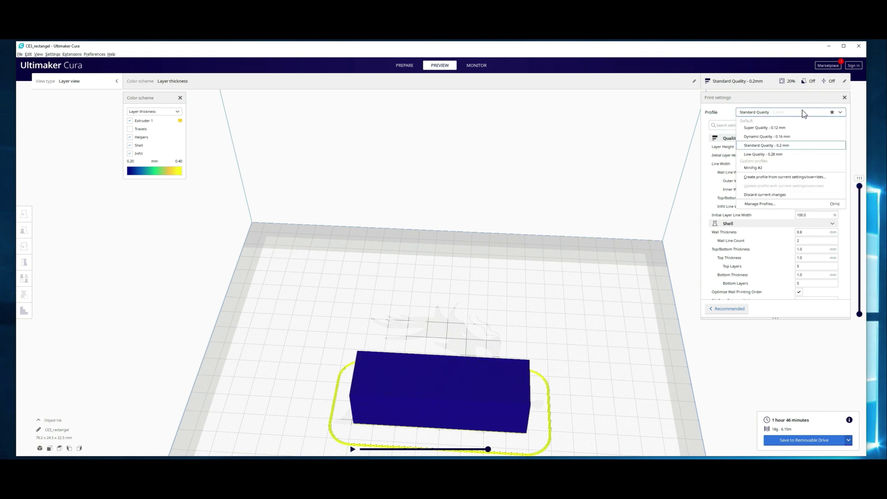
click(799, 138)
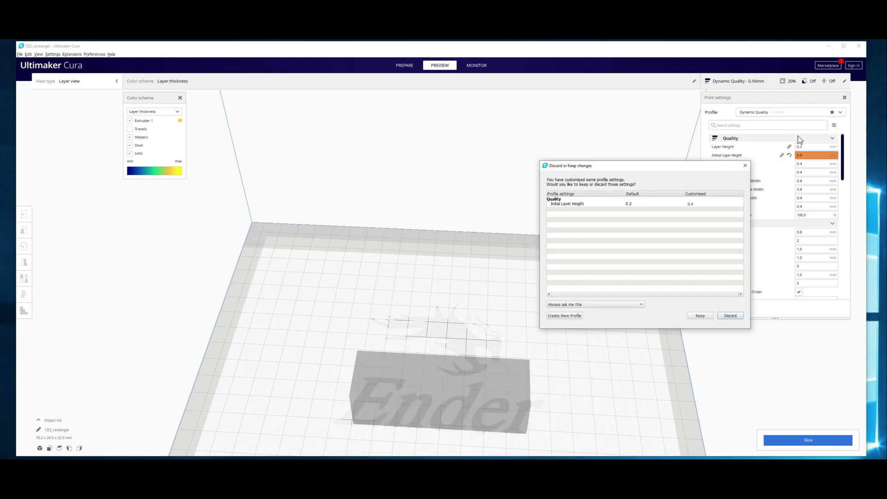
click(730, 316)
click(794, 442)
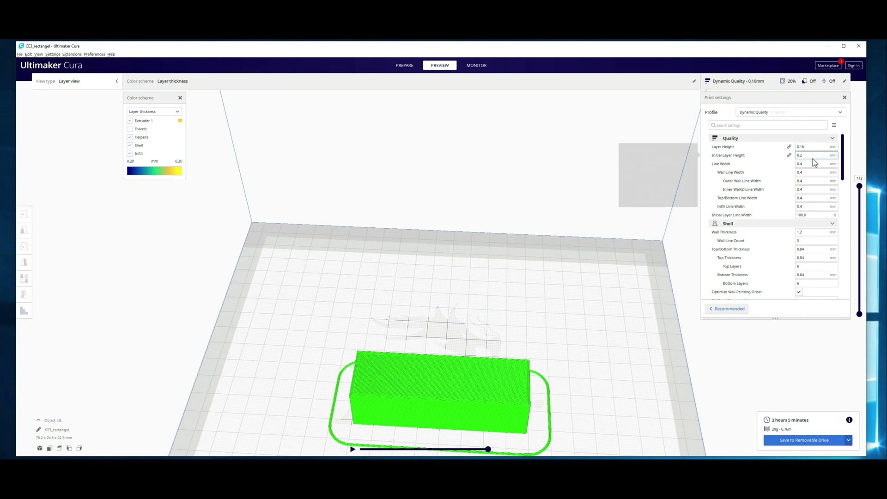
- Check the Dynamic Quality slice at layer 92, then bring up the quality profile list
mouse_move(816, 155)
mouse_move(861, 186)
mouse_down()
mouse_move(864, 215)
mouse_move(860, 186)
mouse_up()
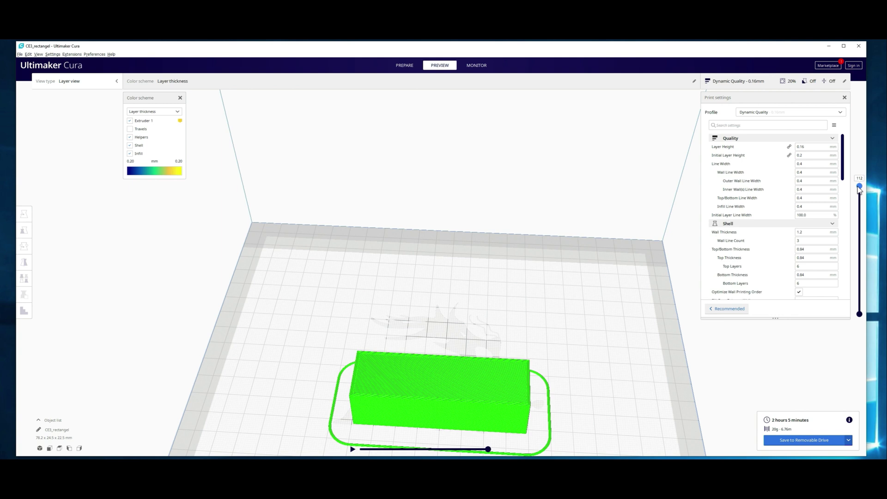
click(807, 284)
- Select Super Quality 0.12 mm, set Initial Layer Height to 0.2 mm, and reslice for 3 hours 16 minutes
click(811, 112)
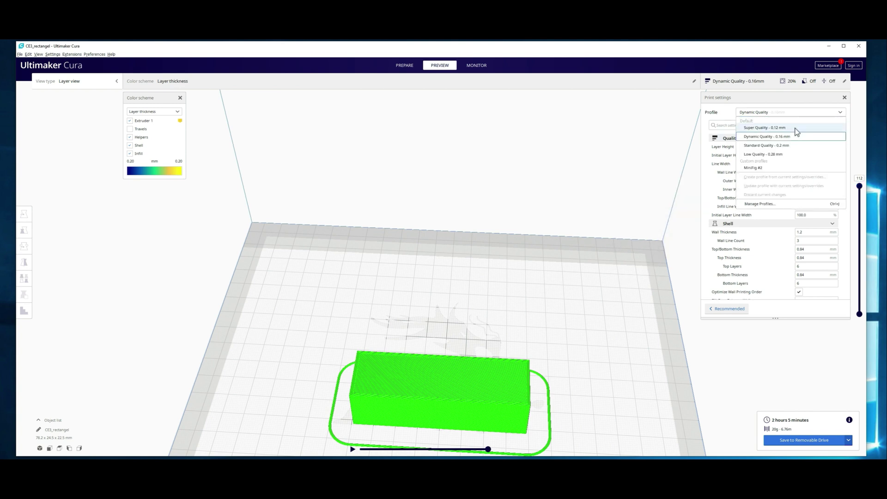
click(797, 129)
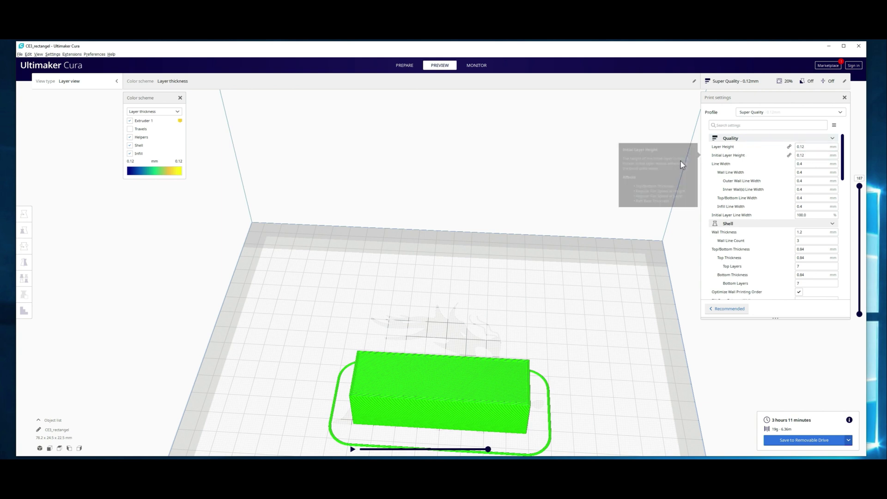
double_click(801, 155)
click(817, 155)
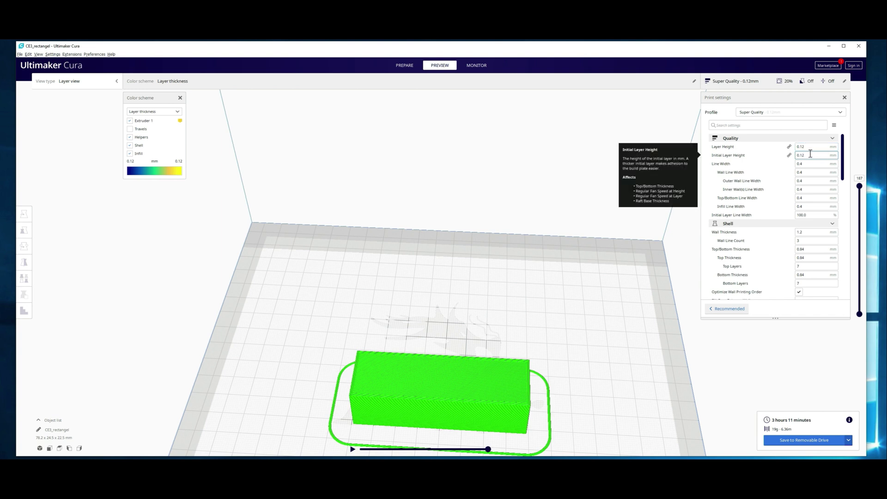
key(BackSpace)
key(BackSpace)
text(2)
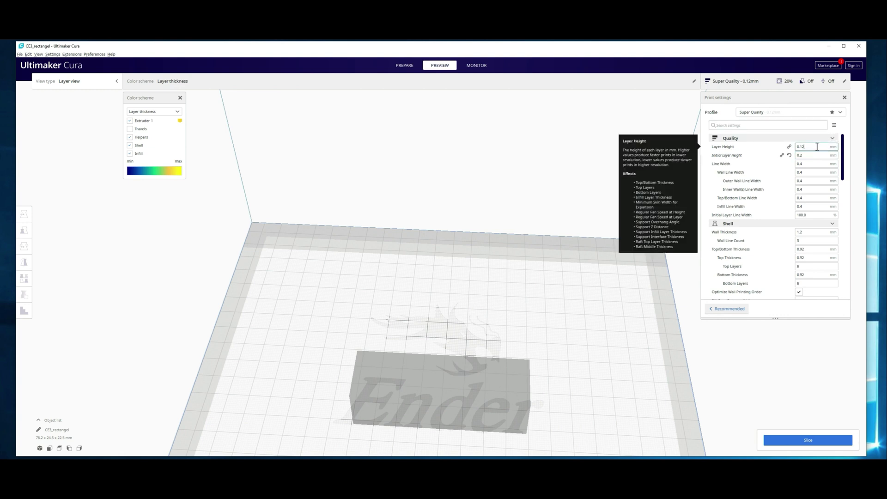
click(798, 443)
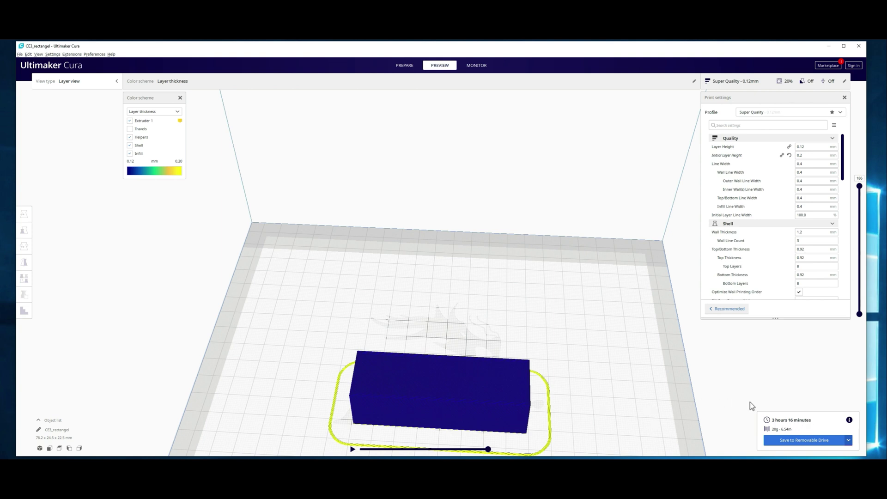
right_drag(537, 414, 587, 418)
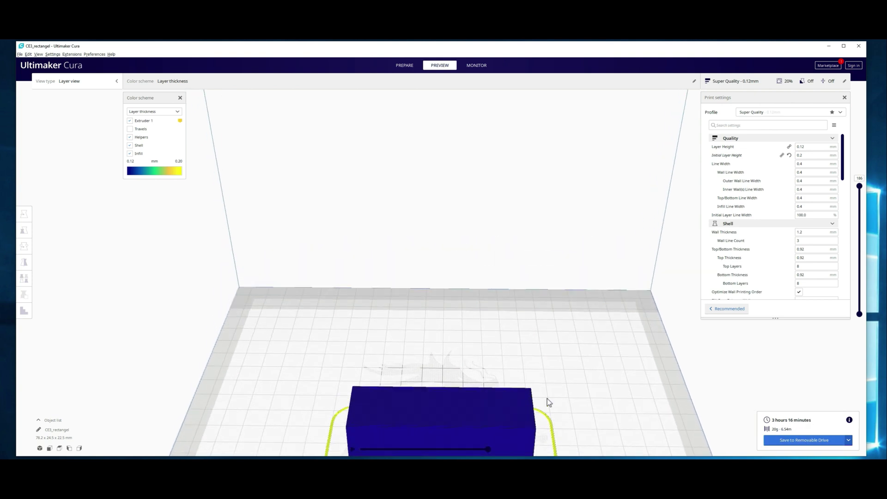